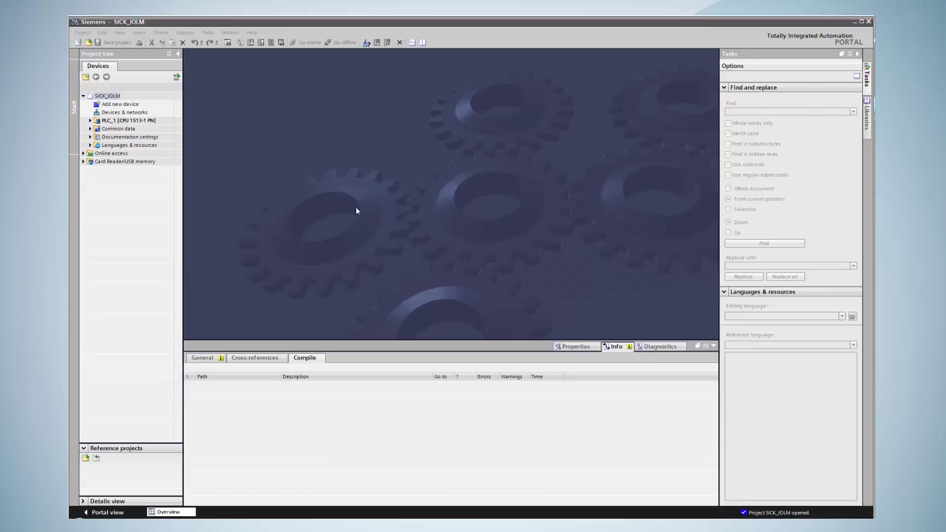
# Step: Scan the ASIX USB Ethernet adapter, then open online diagnostics for iolg2pn at 192.168.10.55
pyautogui.click(87, 155)
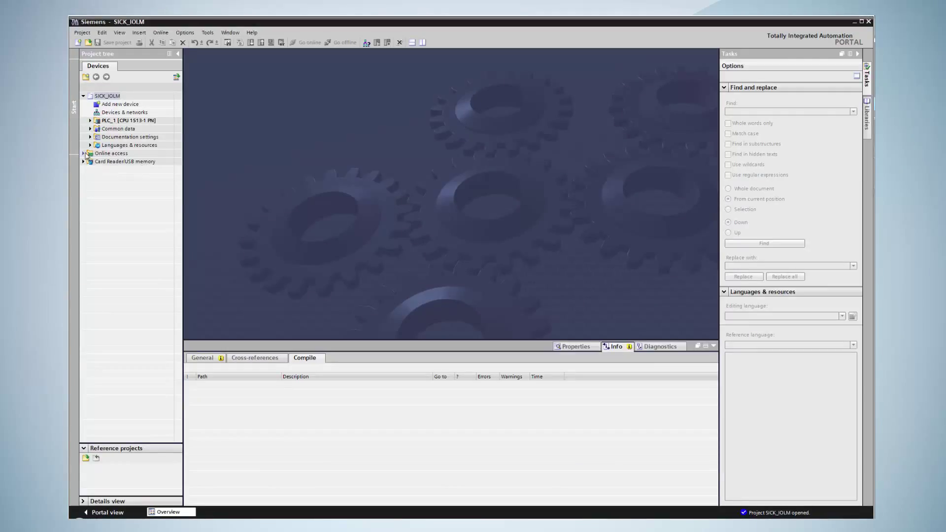
pyautogui.click(84, 153)
pyautogui.click(90, 187)
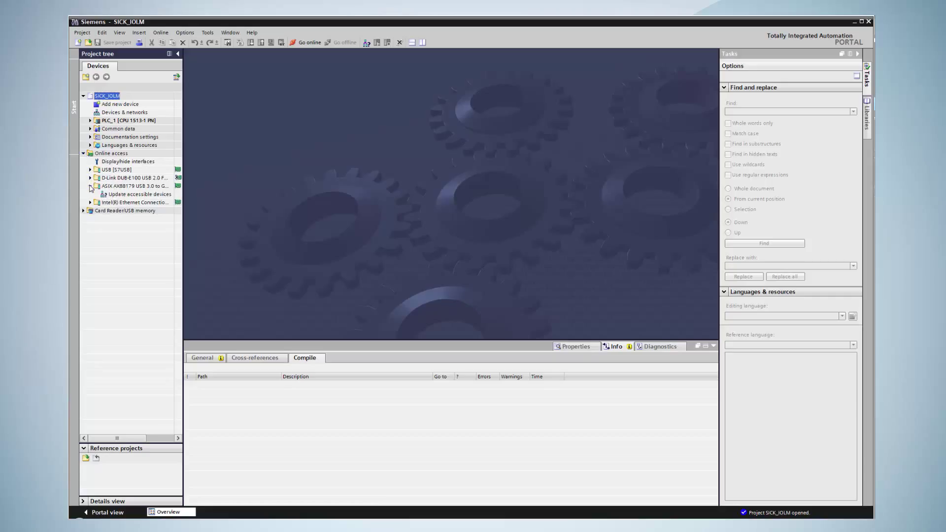
pyautogui.doubleClick(113, 196)
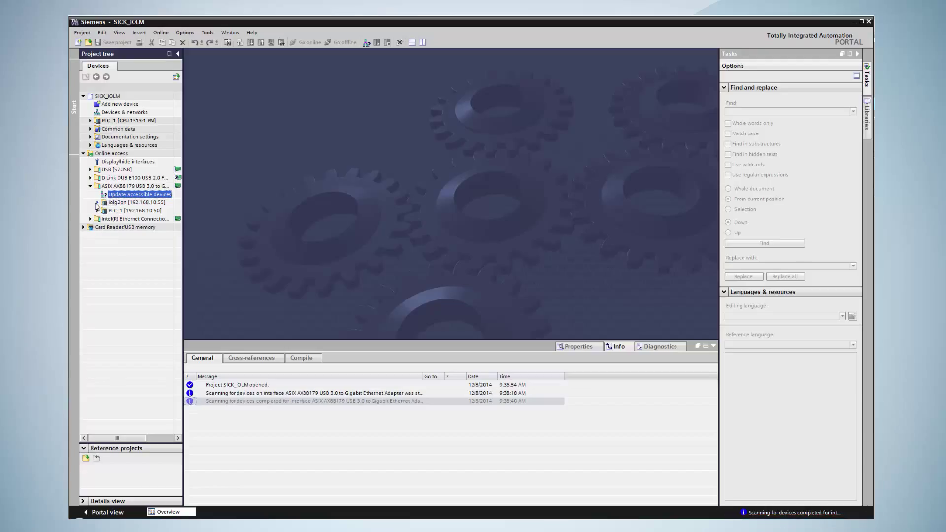
pyautogui.click(97, 202)
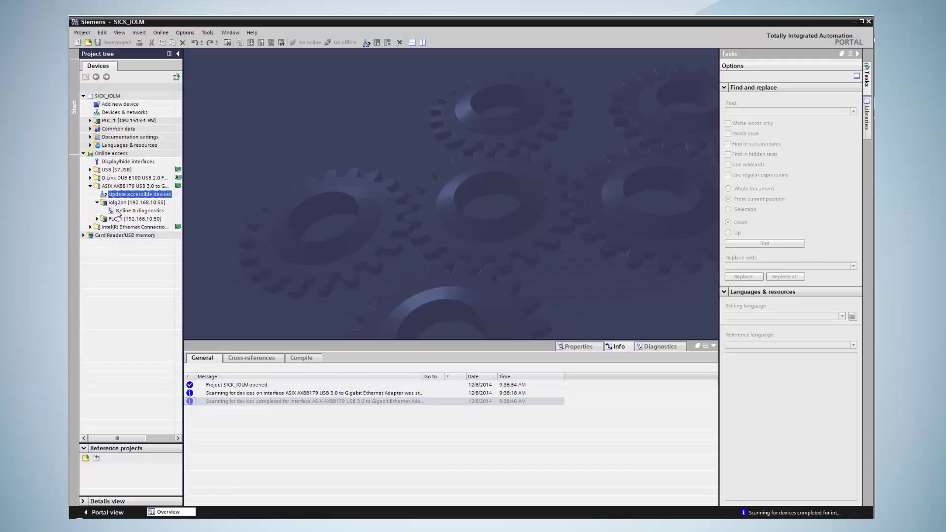
pyautogui.click(118, 212)
# Step: Rename the device from iolg2pn to sickpn and rescan the adapter for accessible devices
pyautogui.doubleClick(118, 212)
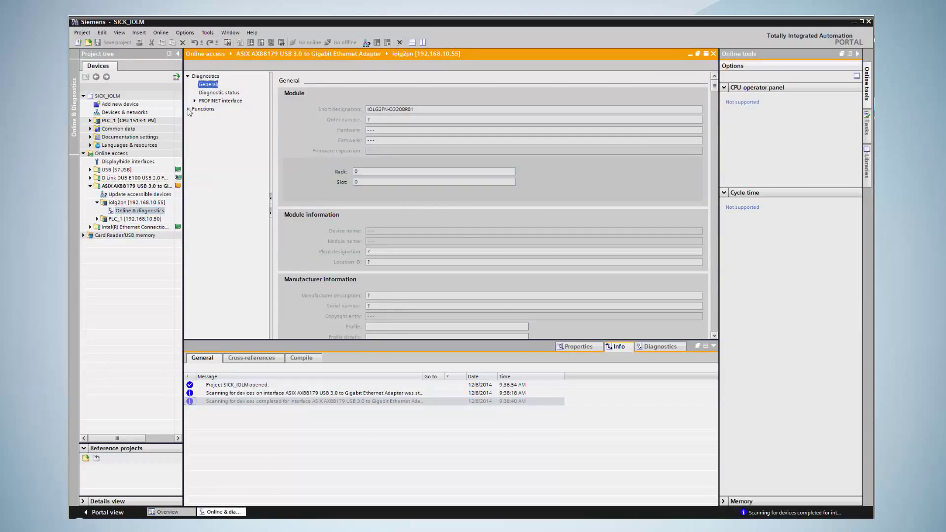
pyautogui.click(188, 109)
pyautogui.click(211, 126)
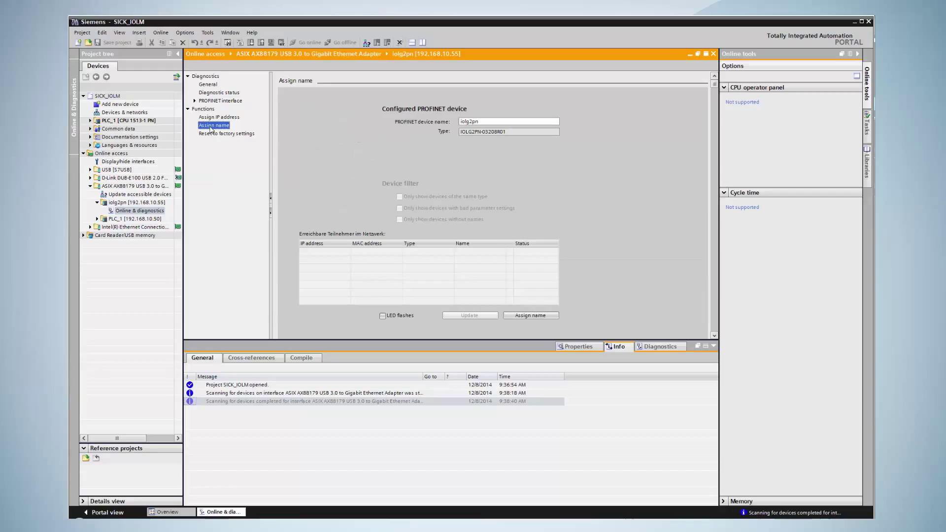
pyautogui.moveTo(482, 121); pyautogui.dragTo(450, 121)
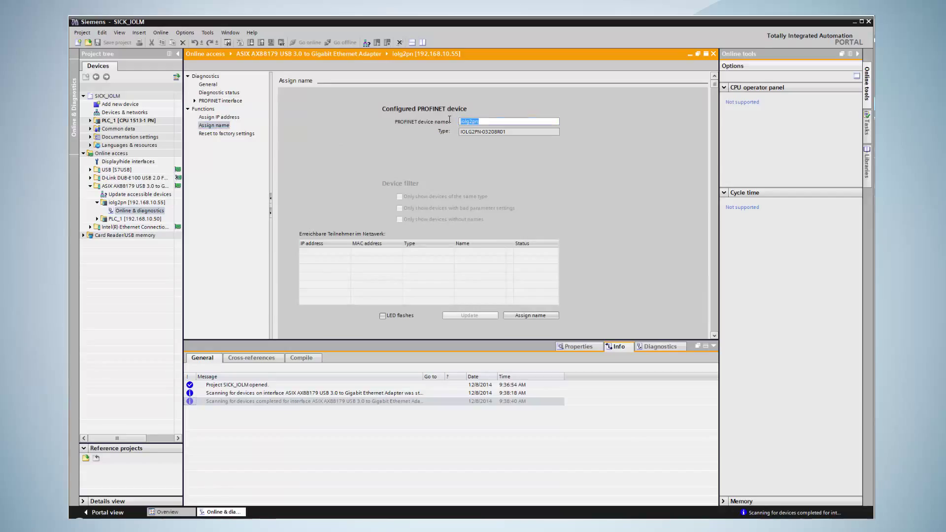
pyautogui.write('sickpn')
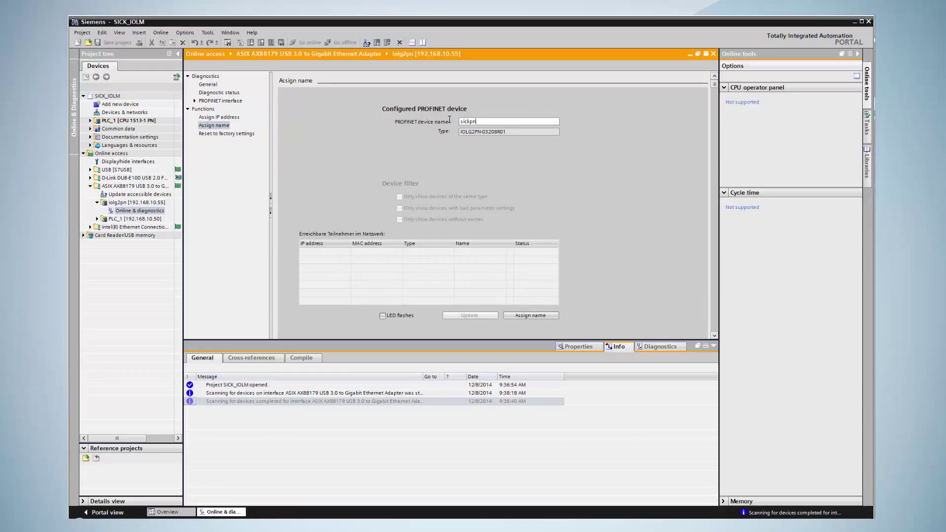
pyautogui.click(548, 317)
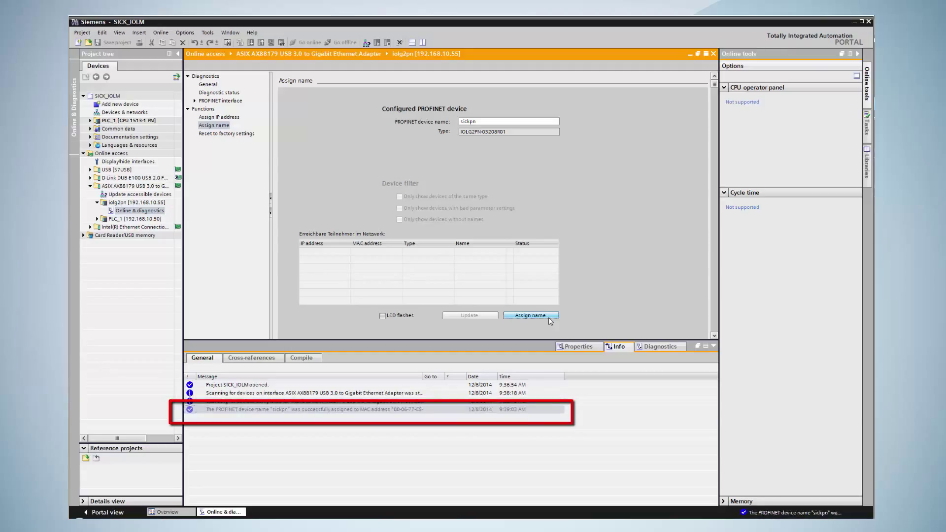
pyautogui.doubleClick(157, 197)
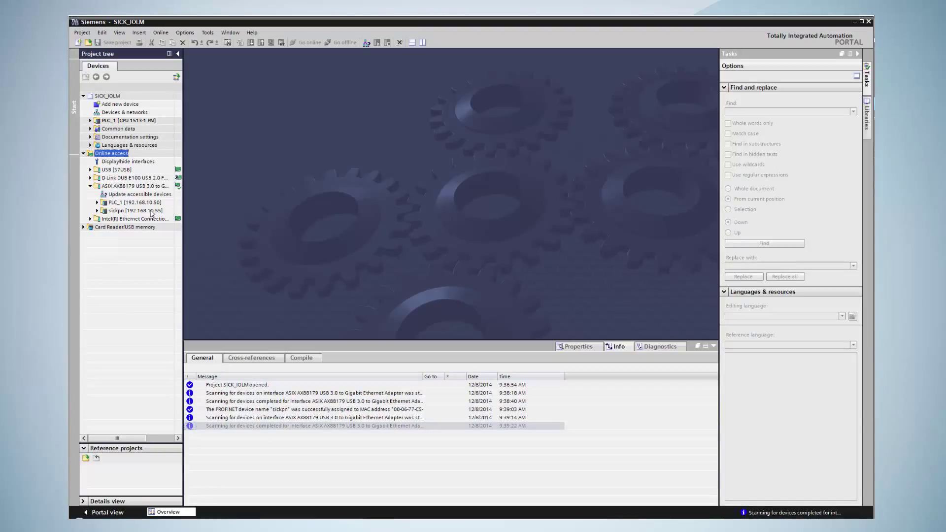
# Step: Install the SICK IOLG2PN GSDML file through the GSD installer
pyautogui.click(185, 33)
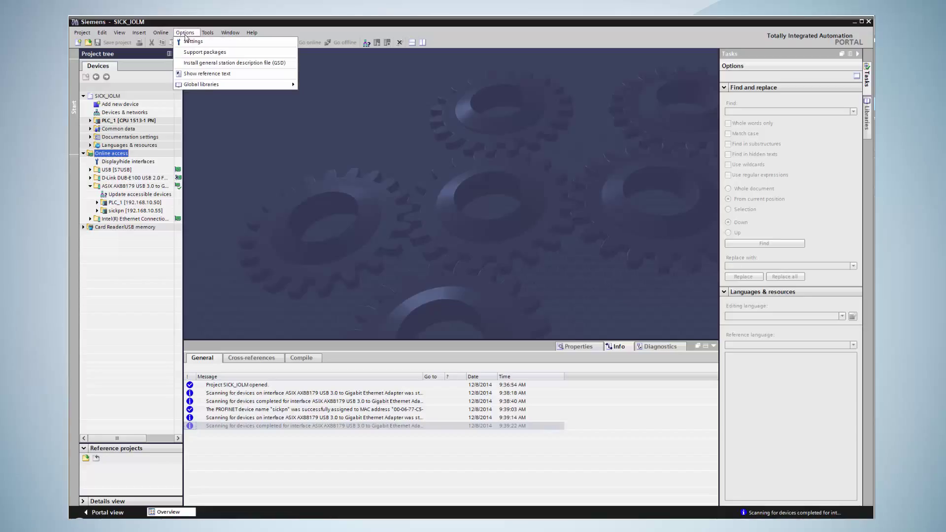
pyautogui.click(188, 62)
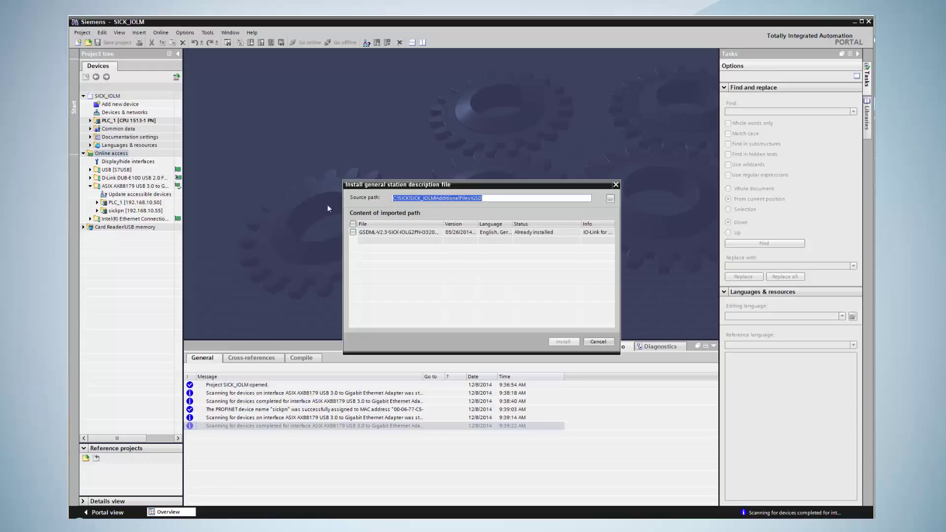
pyautogui.click(352, 232)
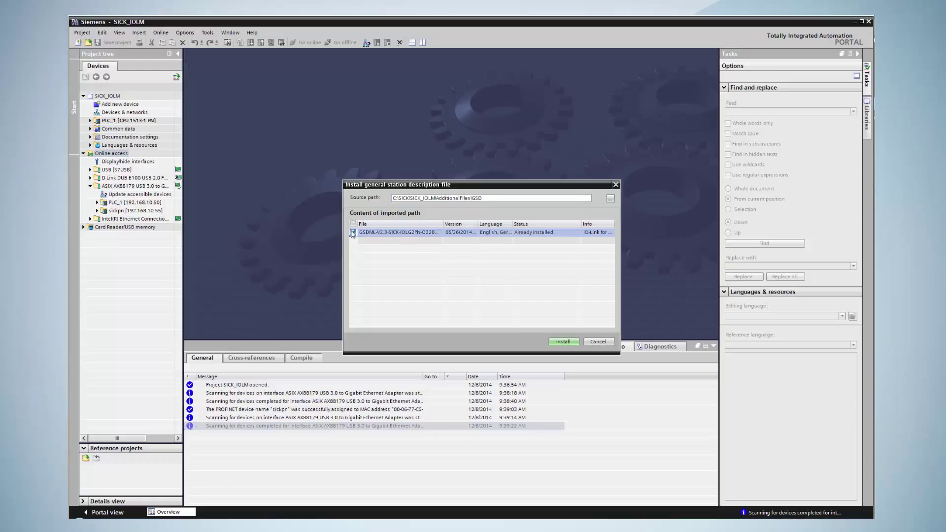
pyautogui.click(564, 346)
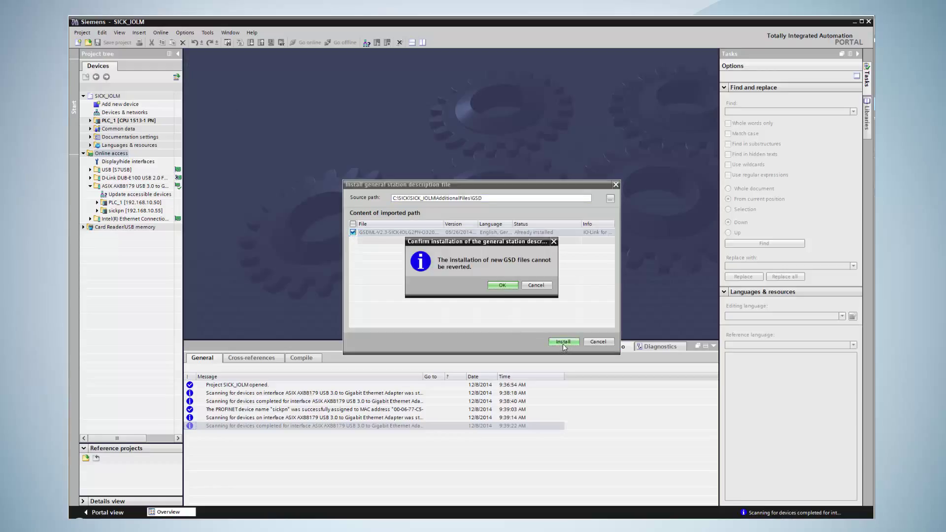
pyautogui.click(505, 285)
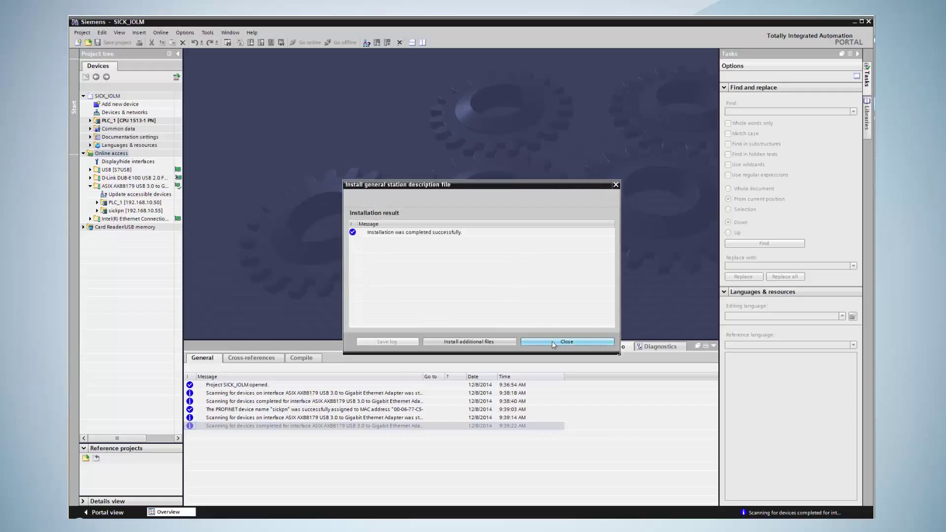
# Step: Close the GSD installation result and open the Devices & networks editor
pyautogui.click(551, 341)
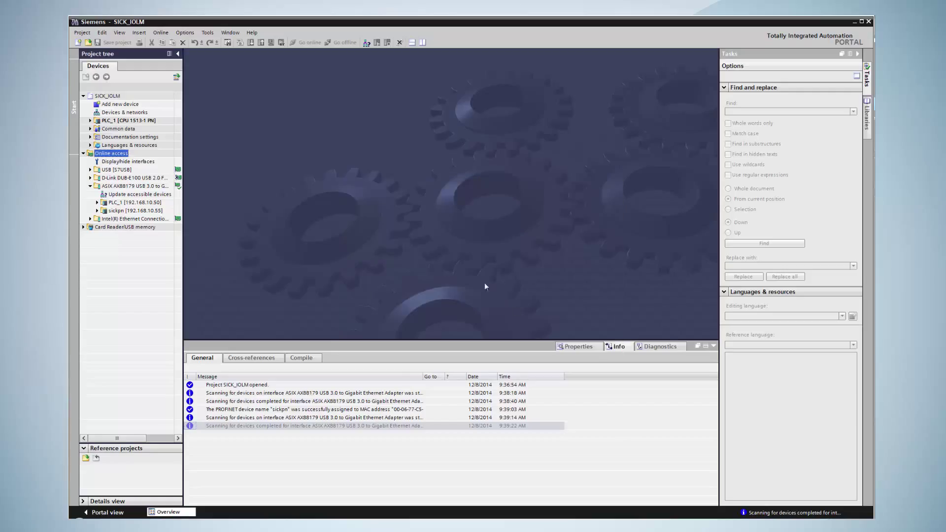
pyautogui.click(129, 113)
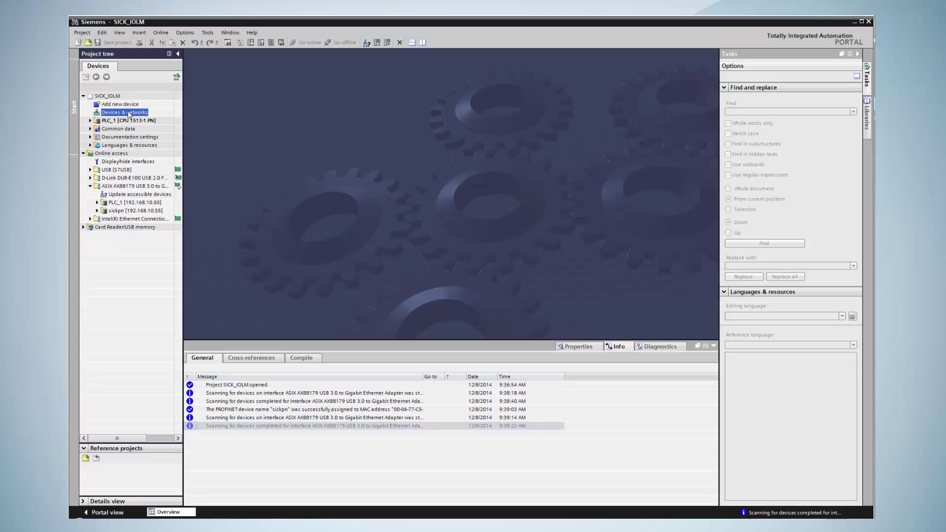
pyautogui.doubleClick(129, 113)
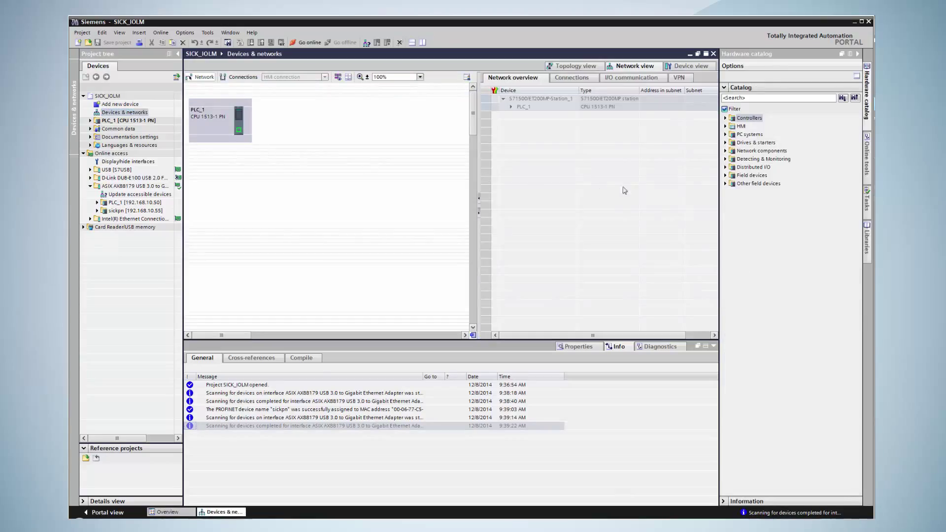
# Step: Add the SICK IOLG2PN-O3208R01 master from the catalog and network it to PLC_1
pyautogui.click(725, 183)
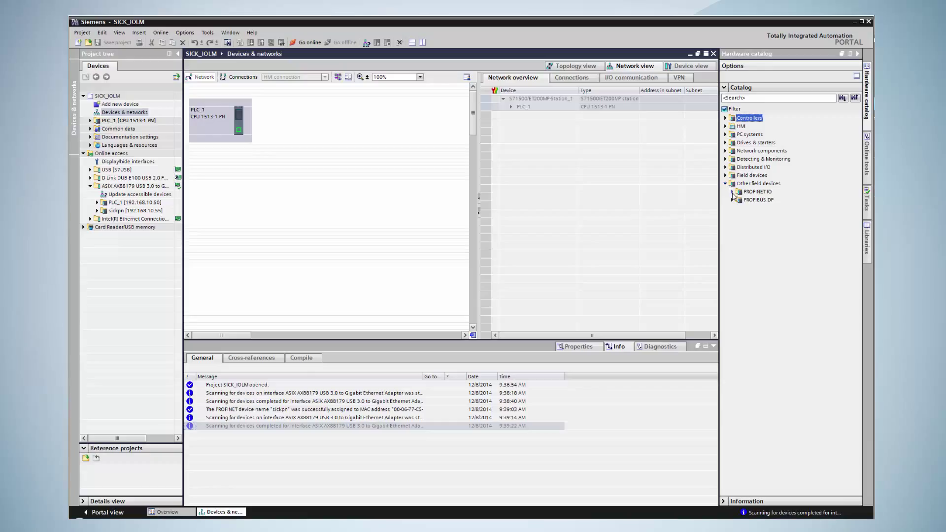
pyautogui.click(732, 191)
pyautogui.click(739, 224)
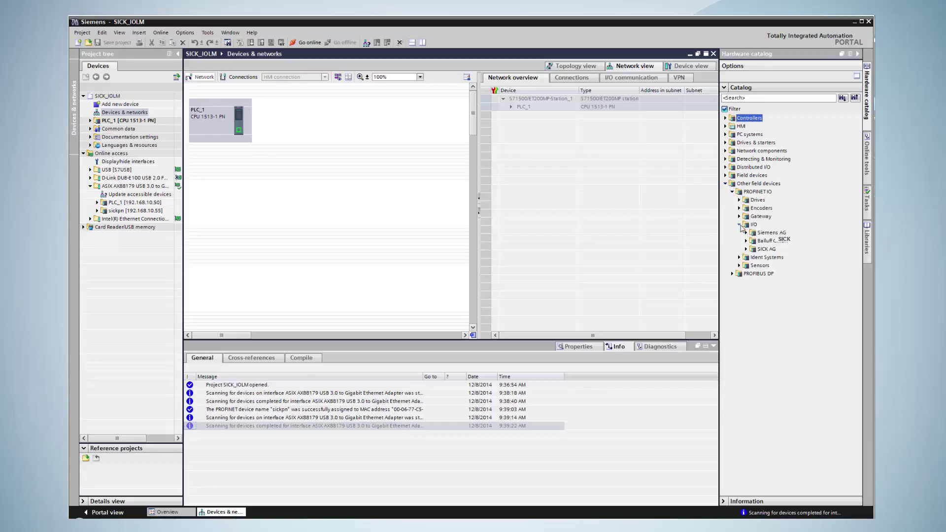
pyautogui.click(746, 249)
pyautogui.click(753, 257)
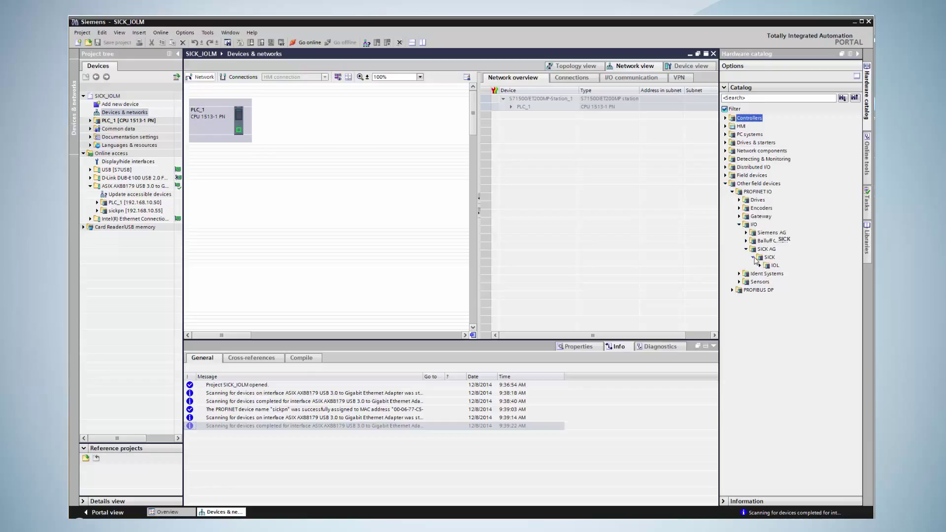
pyautogui.click(760, 265)
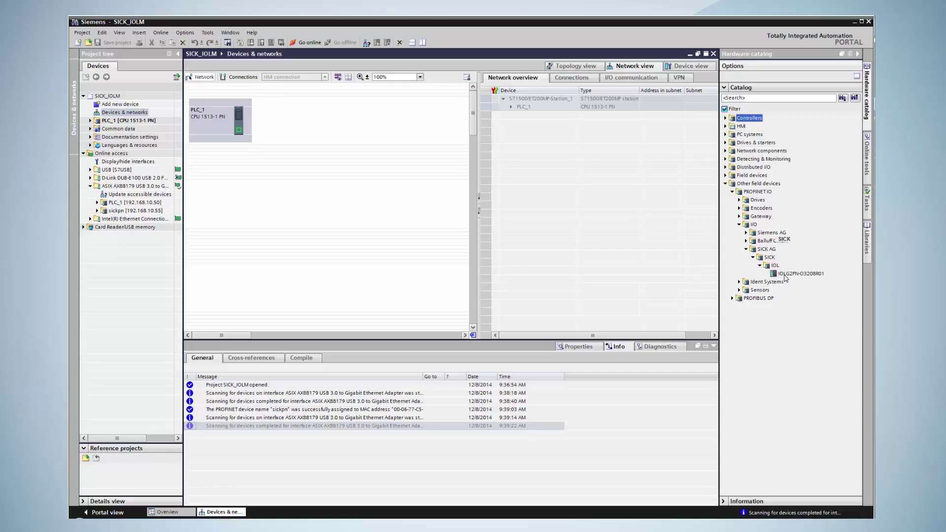
pyautogui.moveTo(784, 277); pyautogui.dragTo(304, 124)
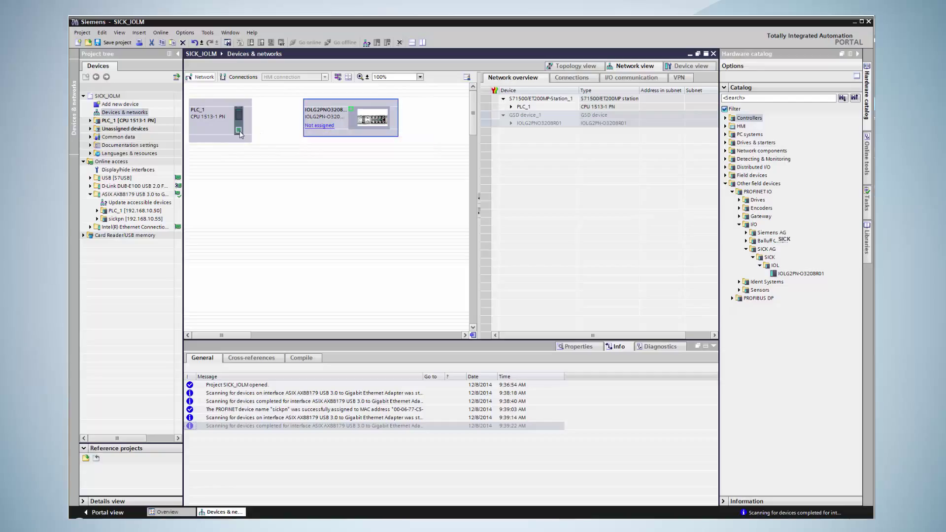
pyautogui.moveTo(240, 133); pyautogui.dragTo(353, 112)
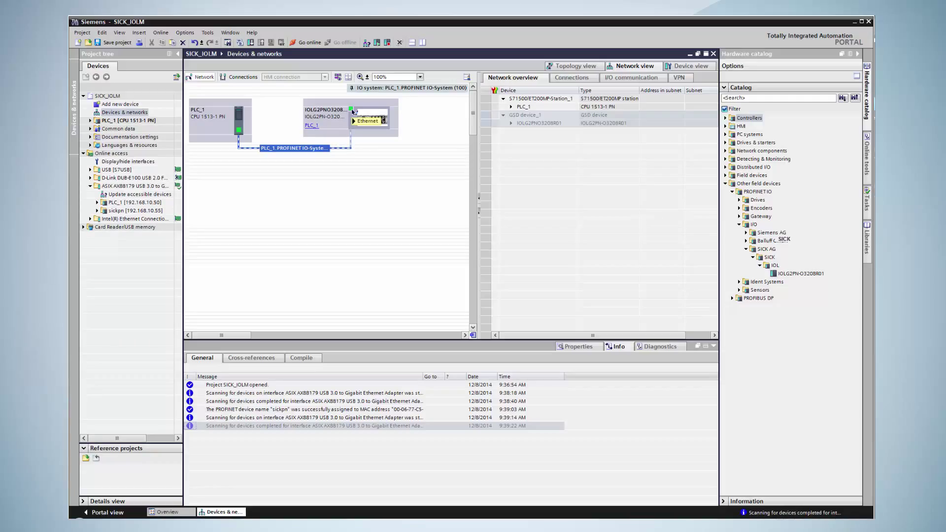
# Step: Set the IOLG2PN-O3208R01 master's project IP address to 192.168.10.55
pyautogui.click(337, 121)
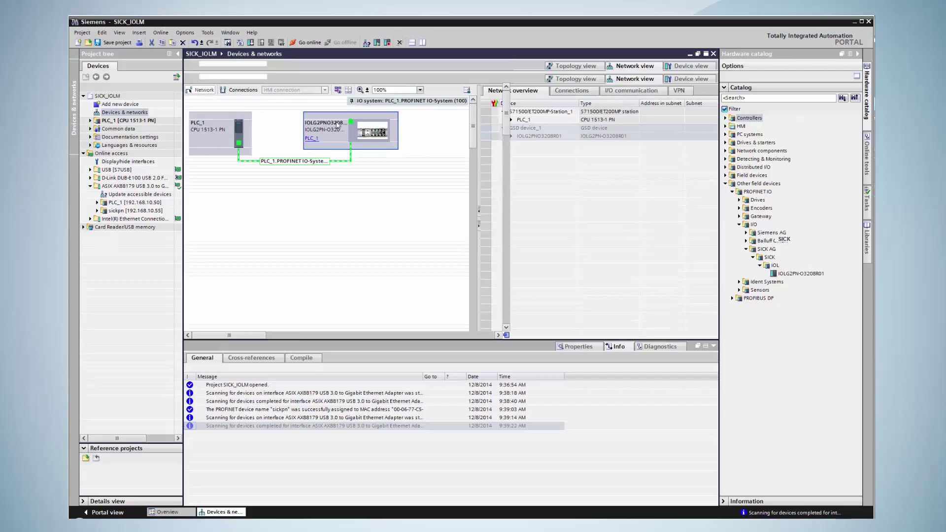
pyautogui.click(335, 146)
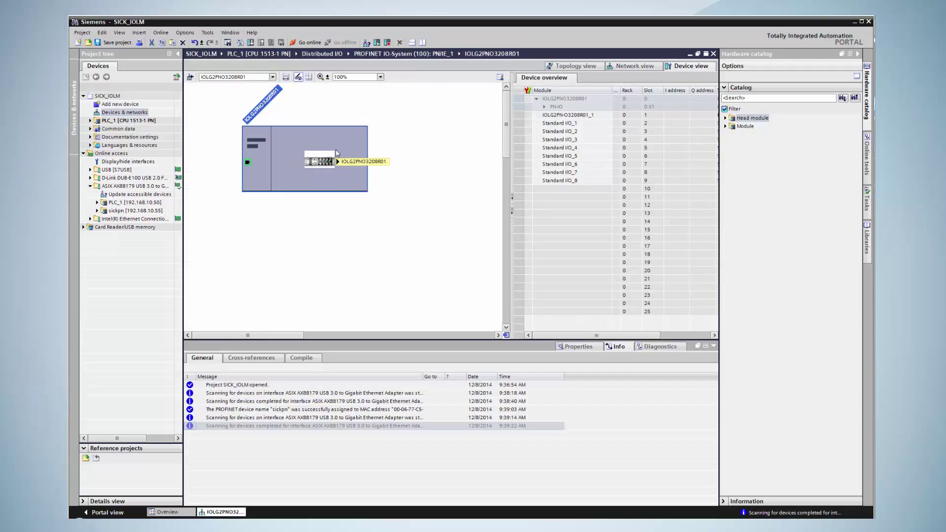
pyautogui.click(574, 346)
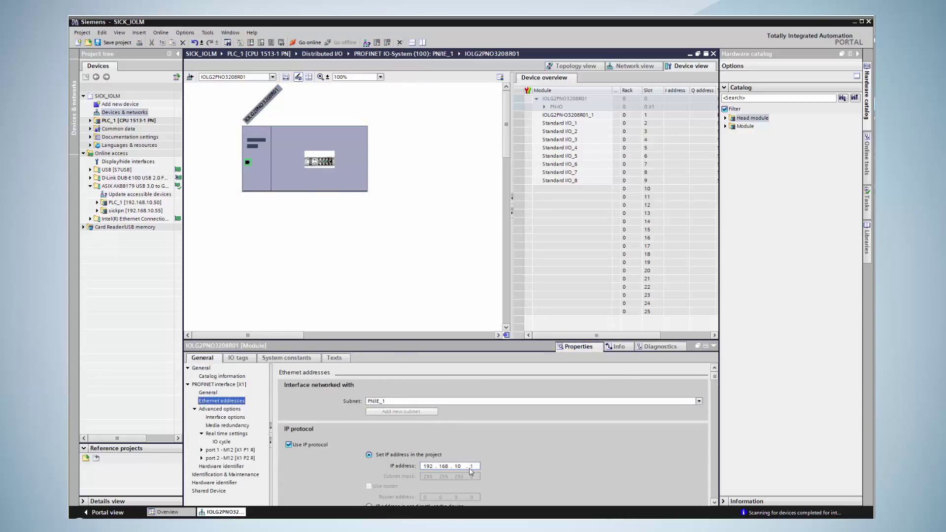
pyautogui.click(470, 467)
pyautogui.write('55')
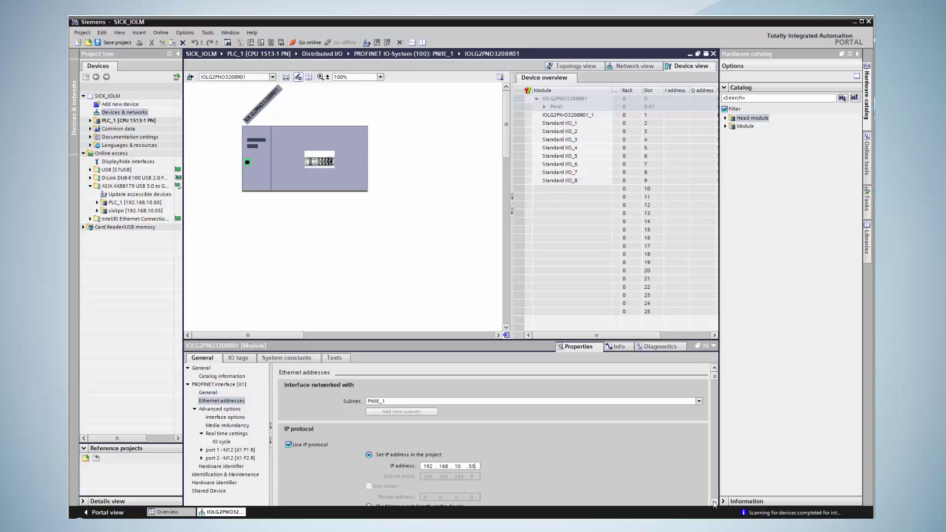
# Step: Turn off automatic name generation and set the master's PROFINET device name to sickpn
pyautogui.click(714, 502)
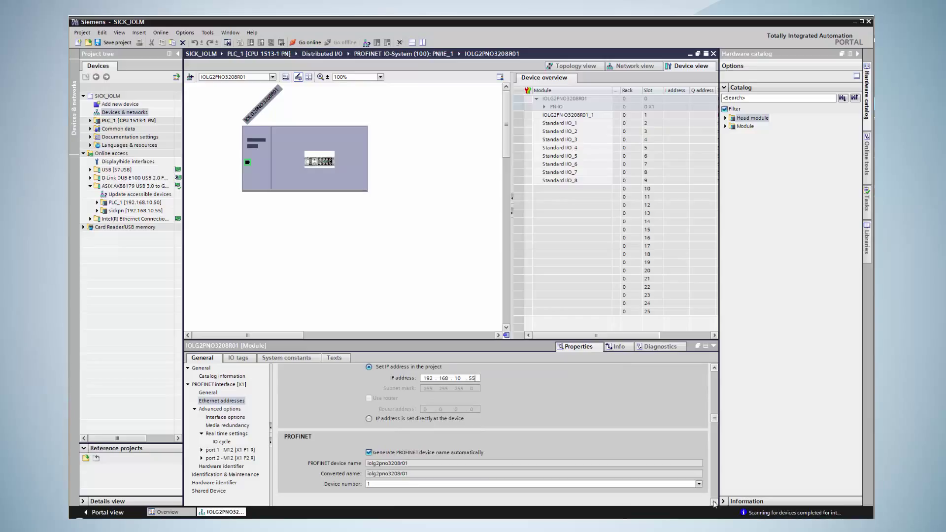
pyautogui.click(369, 454)
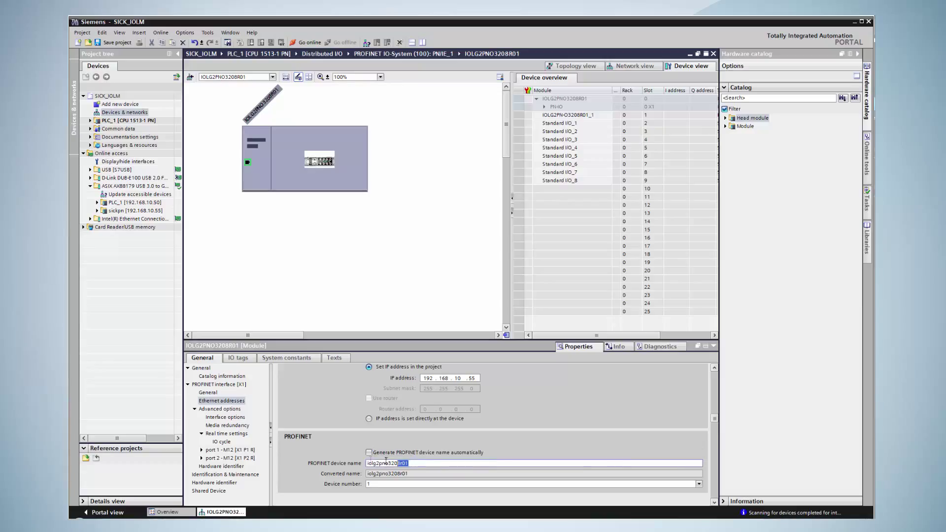
pyautogui.moveTo(408, 463); pyautogui.dragTo(352, 459)
pyautogui.write('s')
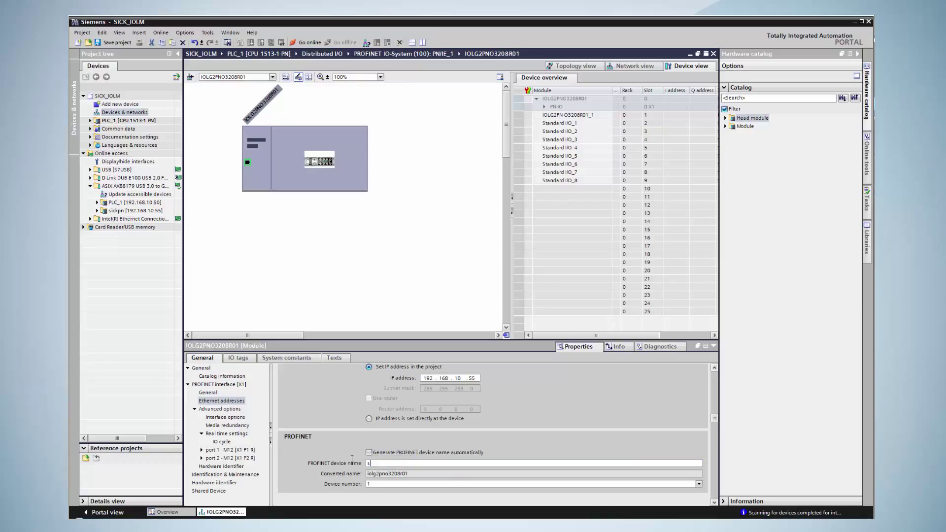
pyautogui.write('ickpn')
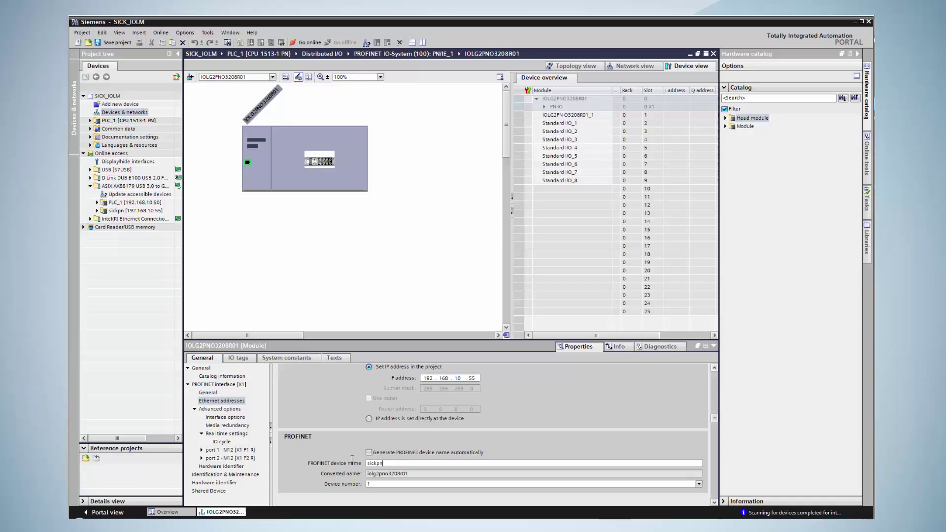
pyautogui.press('Return')
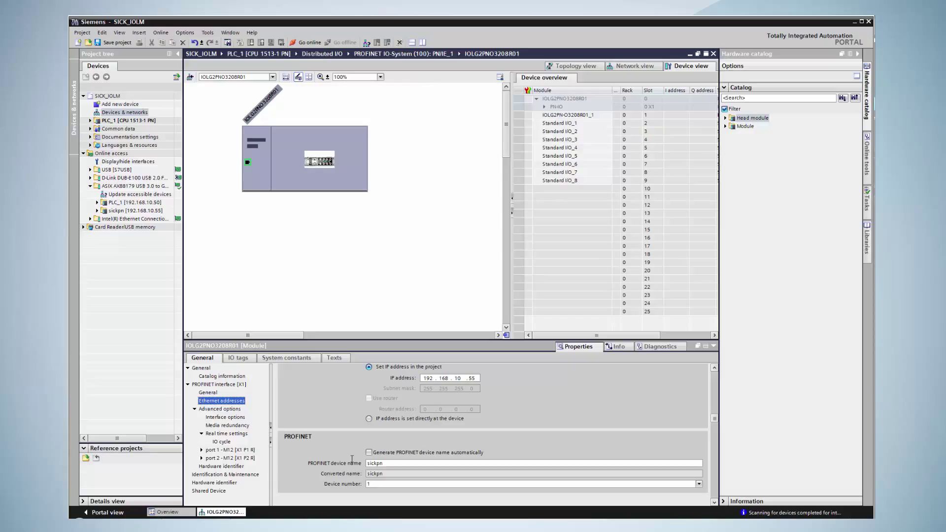
# Step: Replace Standard I/O_1 in slot 2 with the IOL_I 2 byte IO-Link input module
pyautogui.click(594, 126)
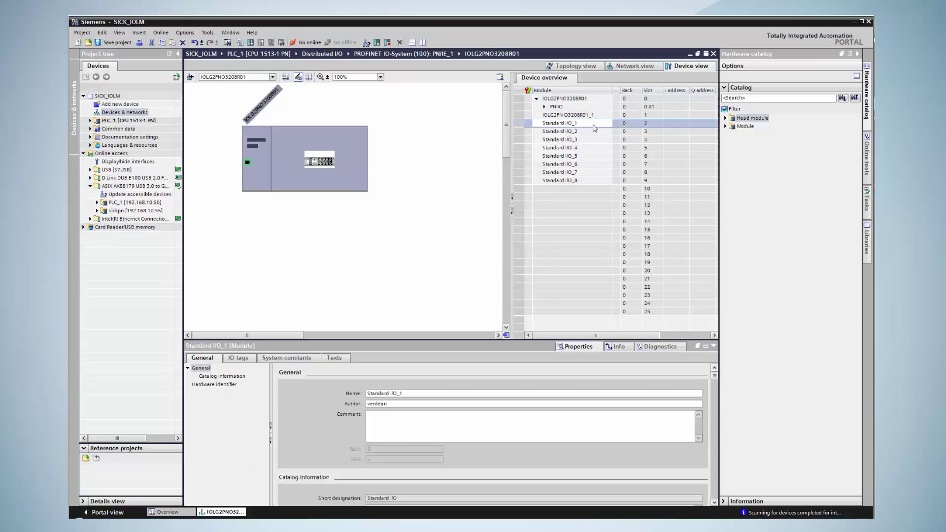
pyautogui.press('Delete')
pyautogui.click(497, 295)
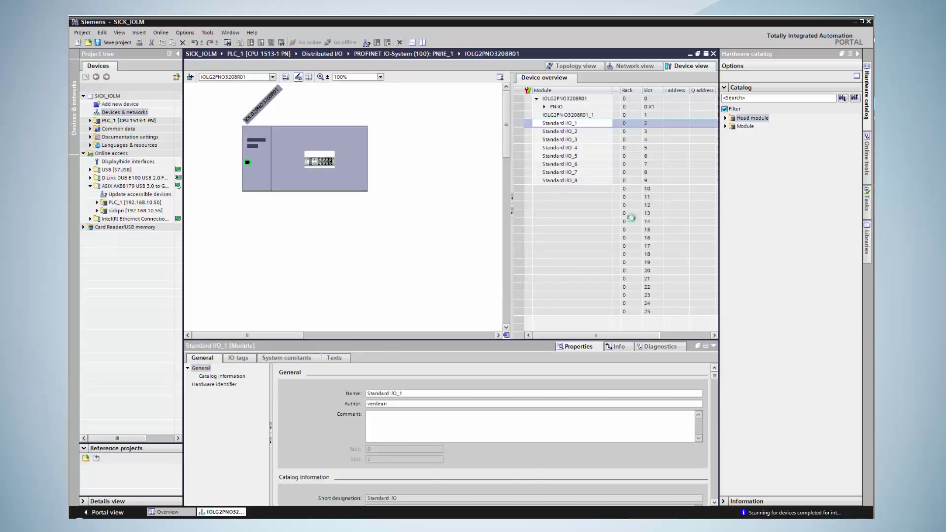
pyautogui.click(725, 126)
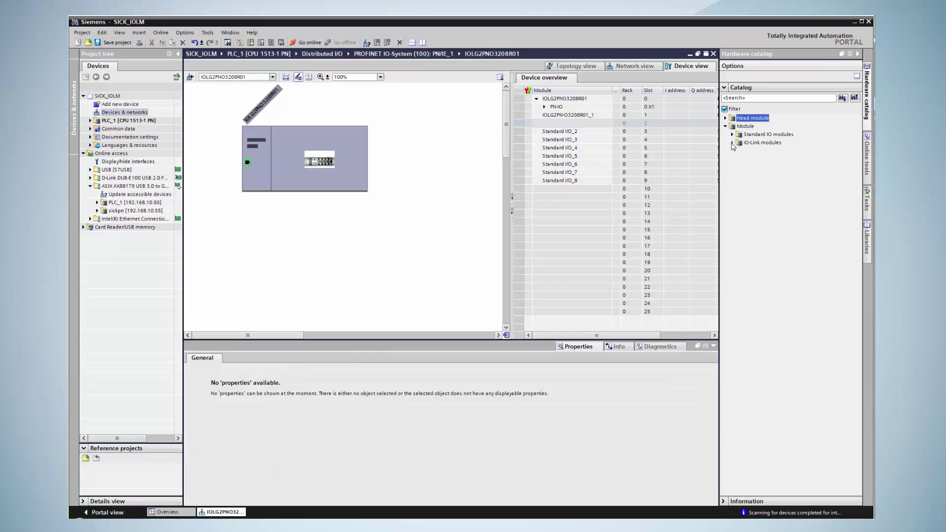
pyautogui.click(732, 144)
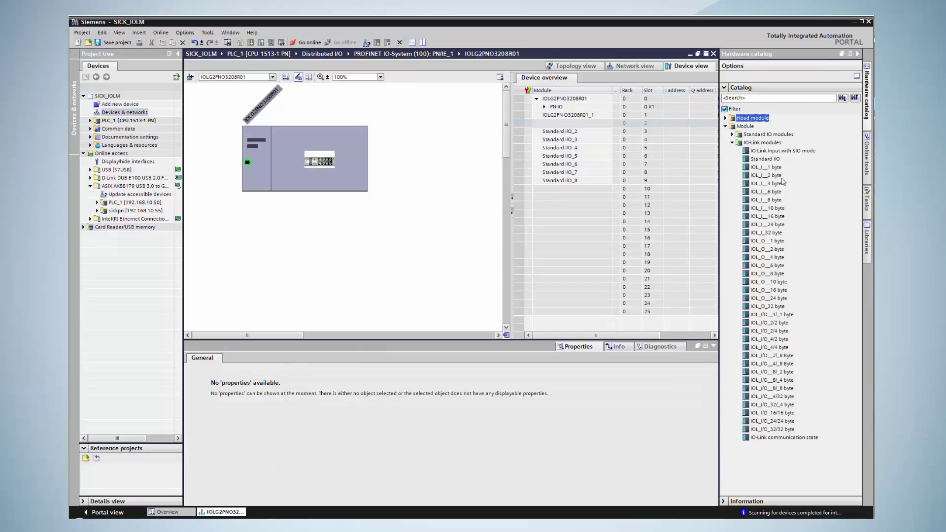
pyautogui.moveTo(781, 179); pyautogui.dragTo(584, 126)
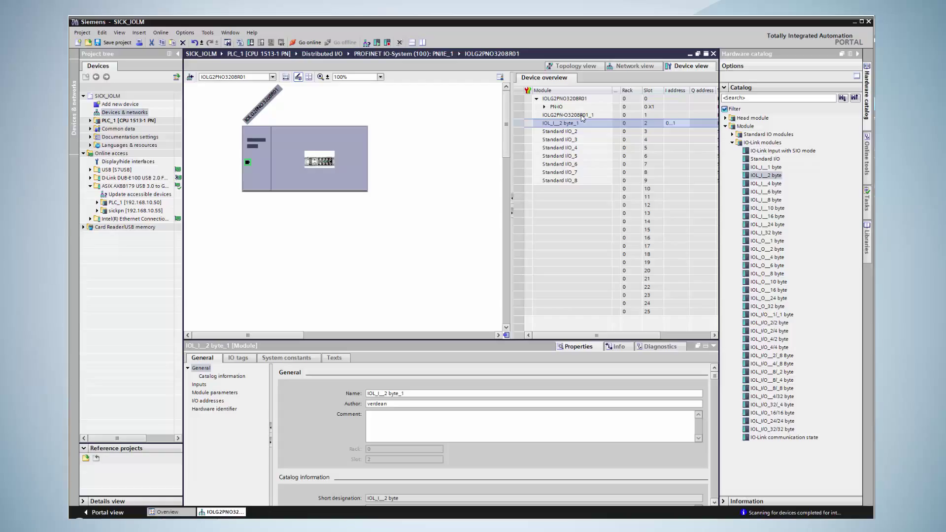
# Step: Set Port 0 Pin 4 to IO-Link, then compile PLC_1 with 0 errors and 0 warnings
pyautogui.click(582, 116)
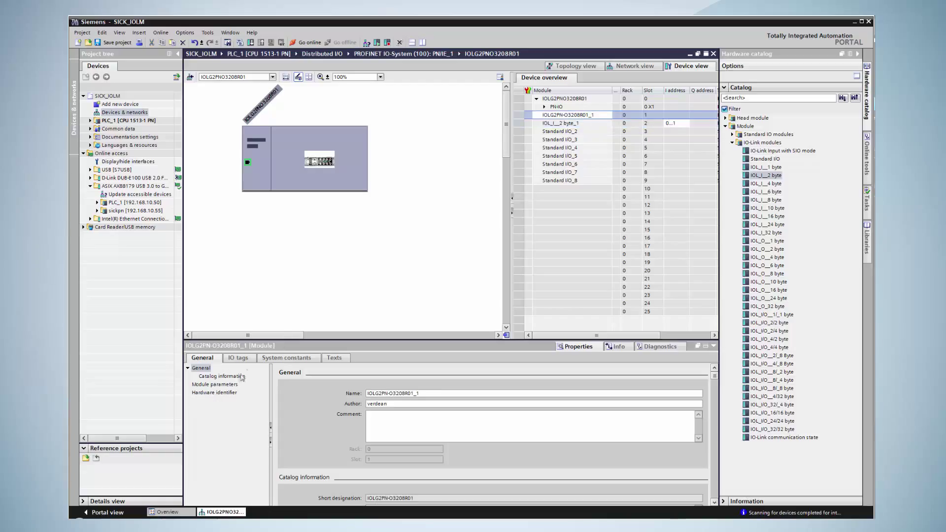
pyautogui.click(229, 385)
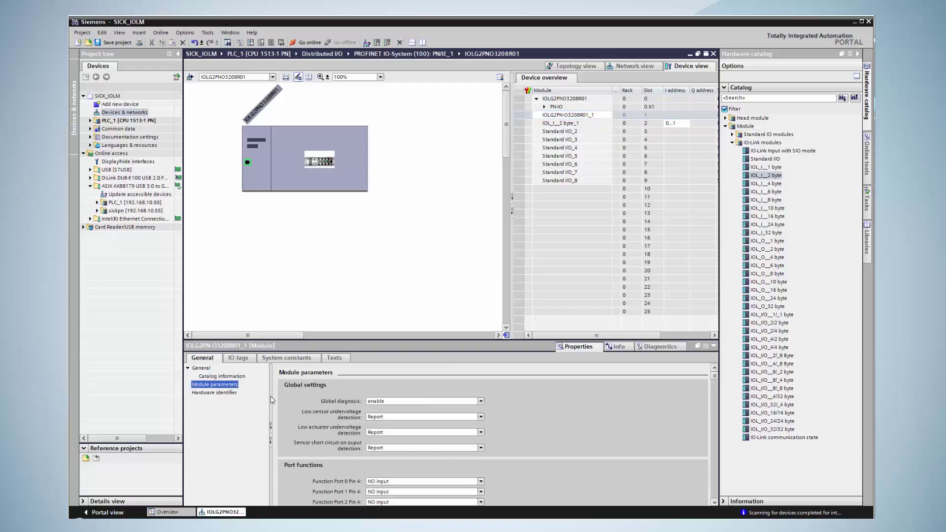
pyautogui.scroll(-3, 713, 502)
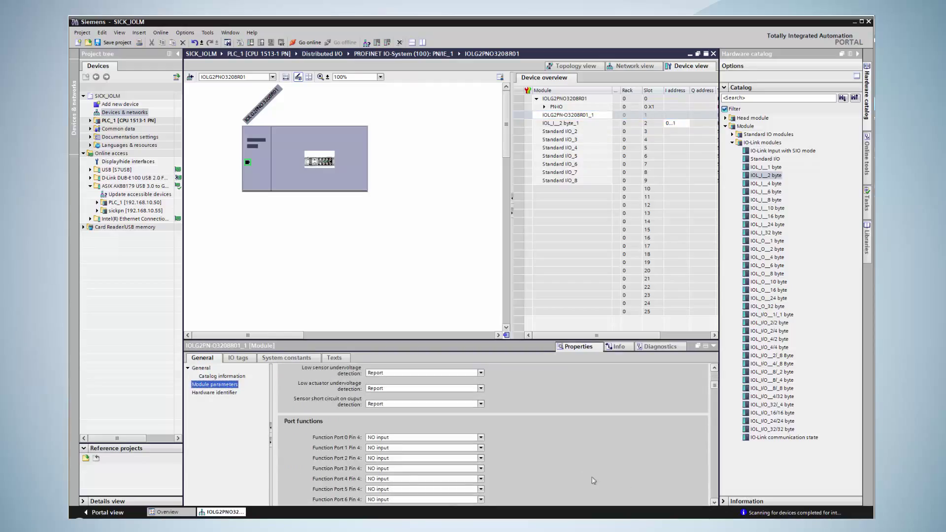
pyautogui.click(475, 437)
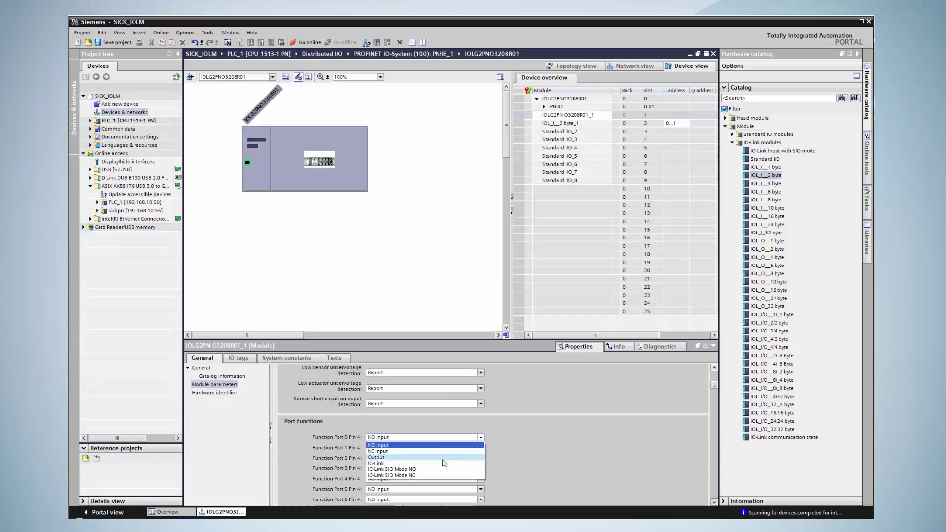
pyautogui.click(445, 463)
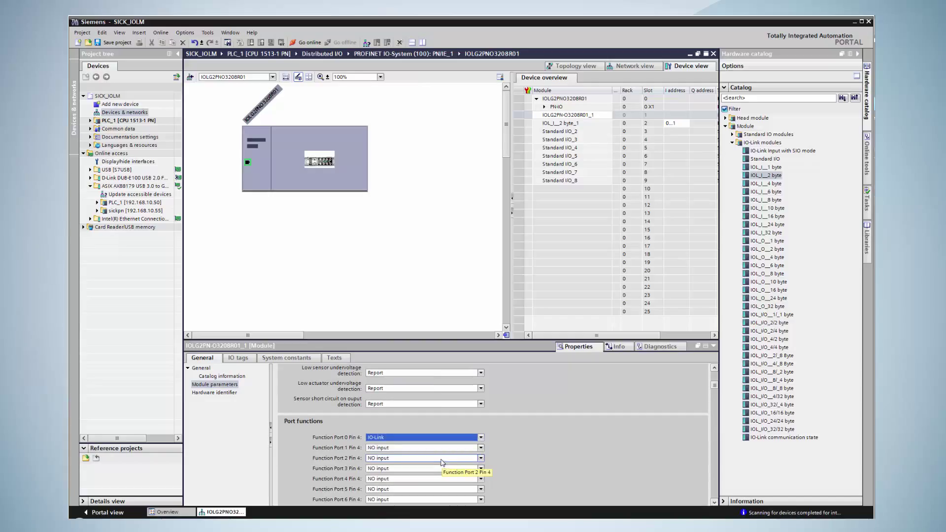
pyautogui.click(143, 121)
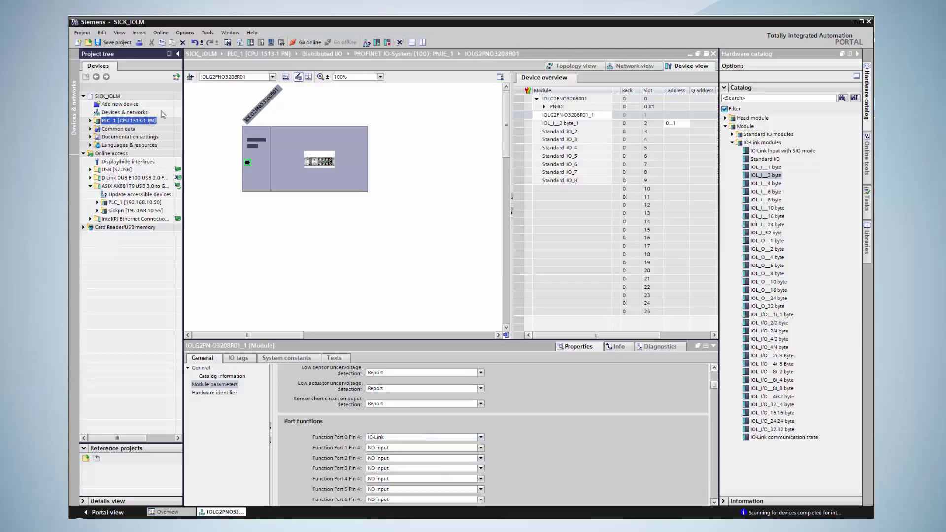
pyautogui.click(241, 43)
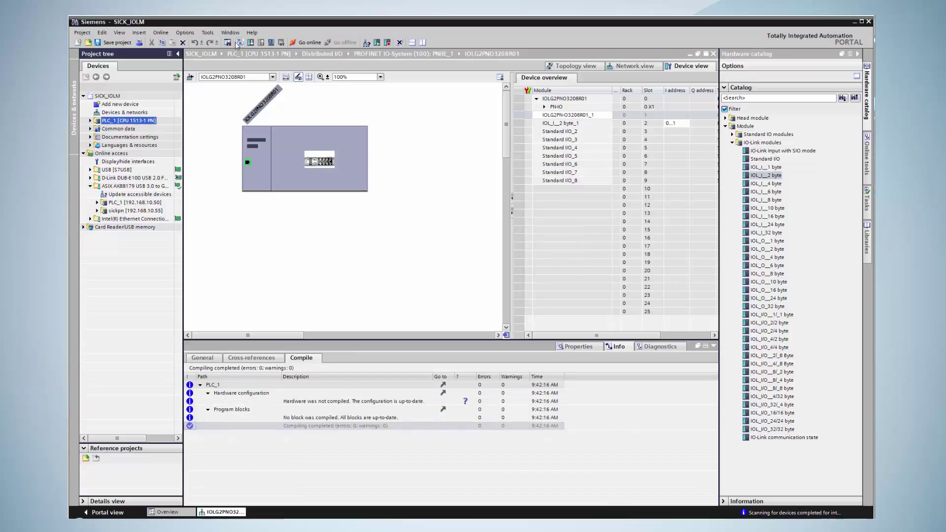
# Step: Prepare a download via PN/IE, the ASIX adapter and subnet PN/IE_1, and search for devices
pyautogui.click(251, 42)
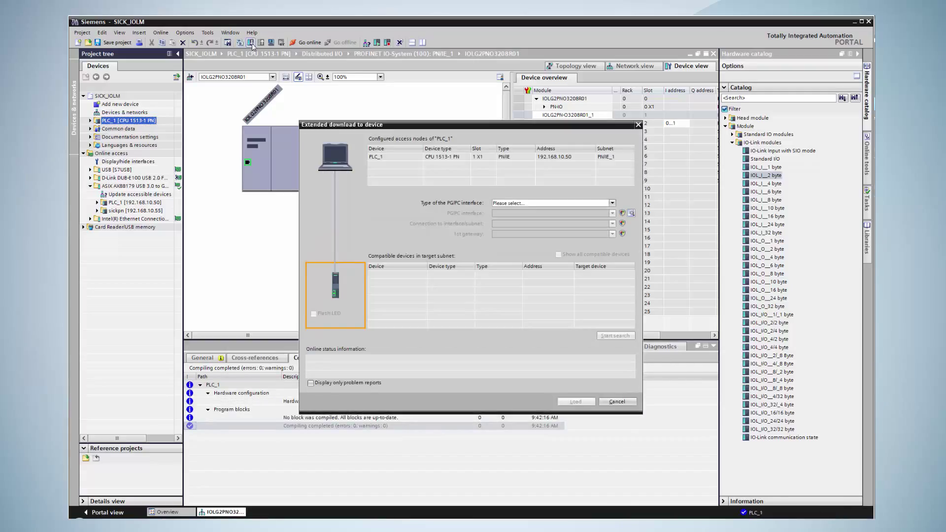
pyautogui.click(504, 203)
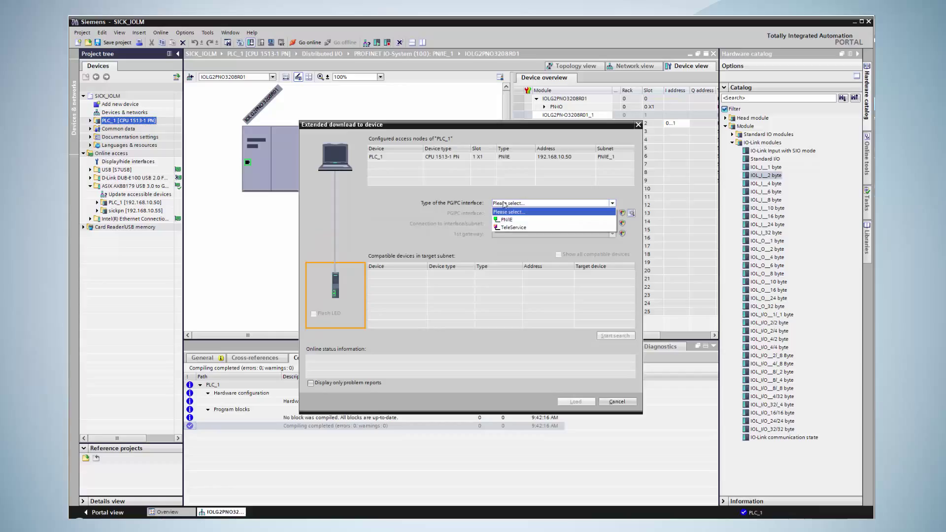
pyautogui.click(509, 219)
pyautogui.click(510, 215)
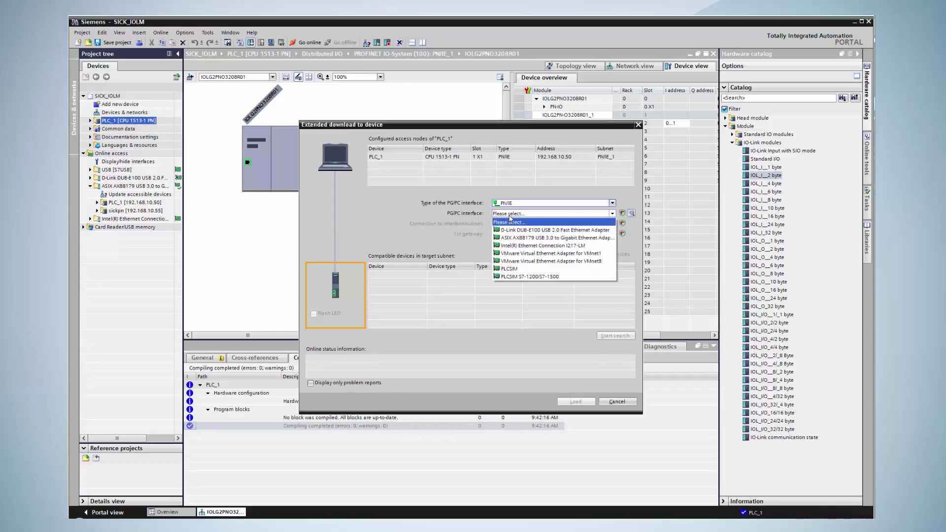
pyautogui.click(510, 237)
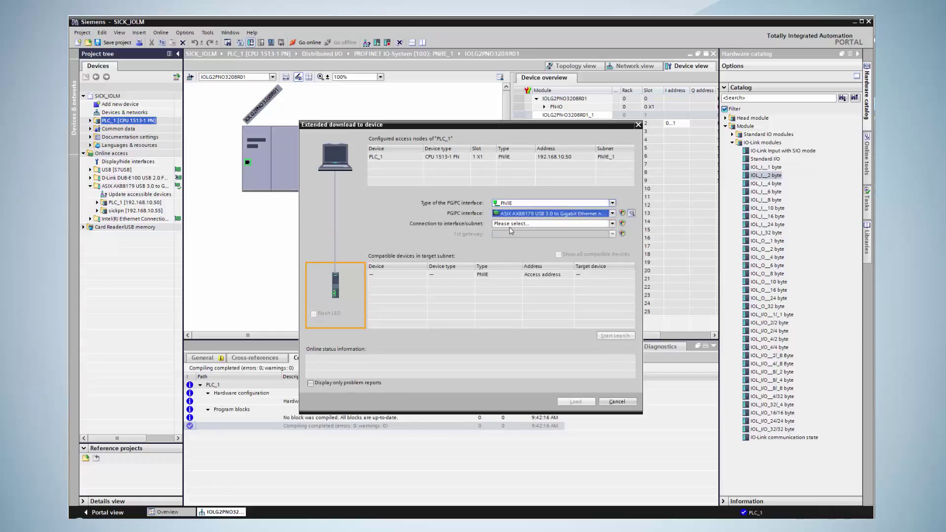
pyautogui.click(510, 224)
pyautogui.click(511, 244)
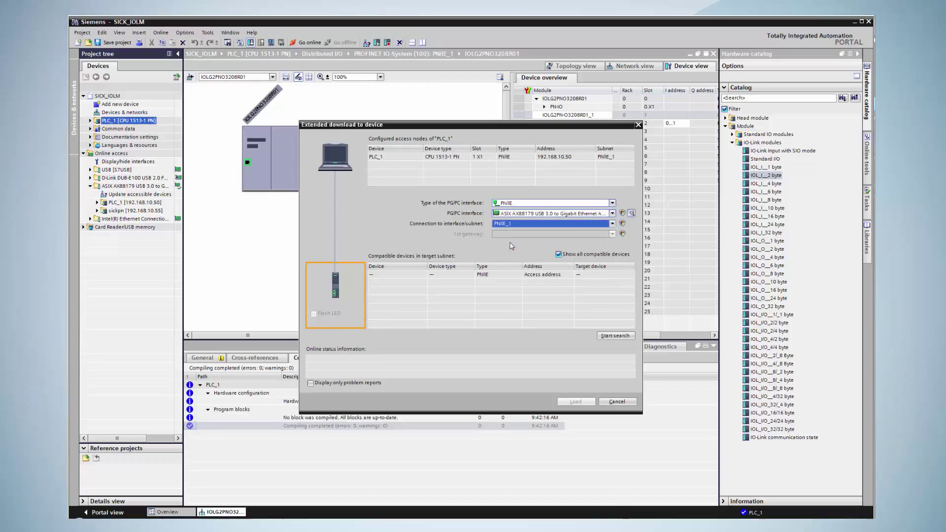
pyautogui.click(610, 338)
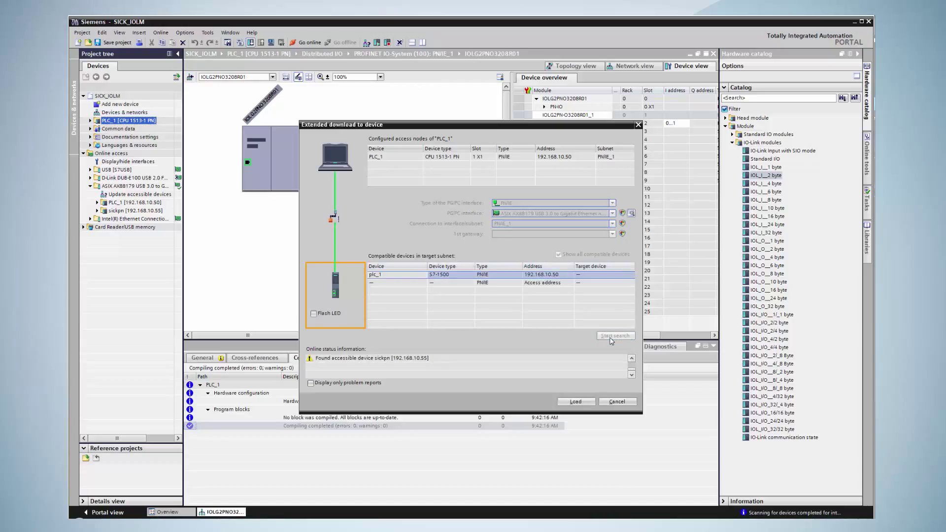
# Step: Load the hardware configuration onto PLC_1 and restart it afterwards
pyautogui.click(577, 401)
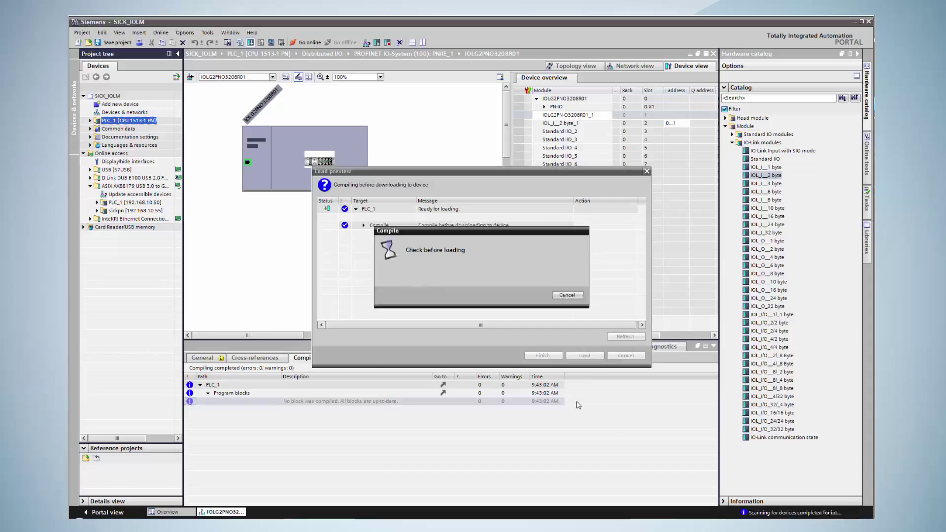
pyautogui.click(588, 357)
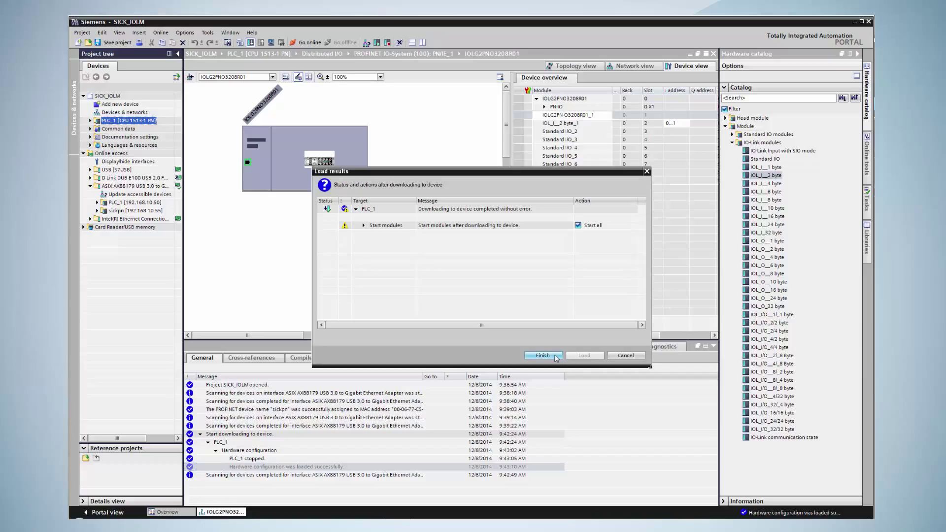
pyautogui.click(542, 355)
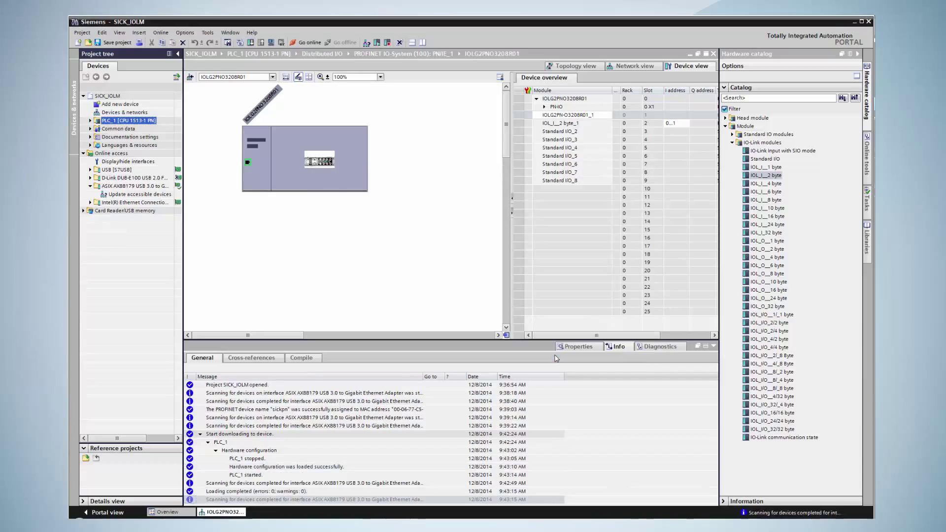
# Step: Go online with PLC_1 and select the IO-Link master under Distributed I/O > PROFINET IO-System
pyautogui.click(307, 43)
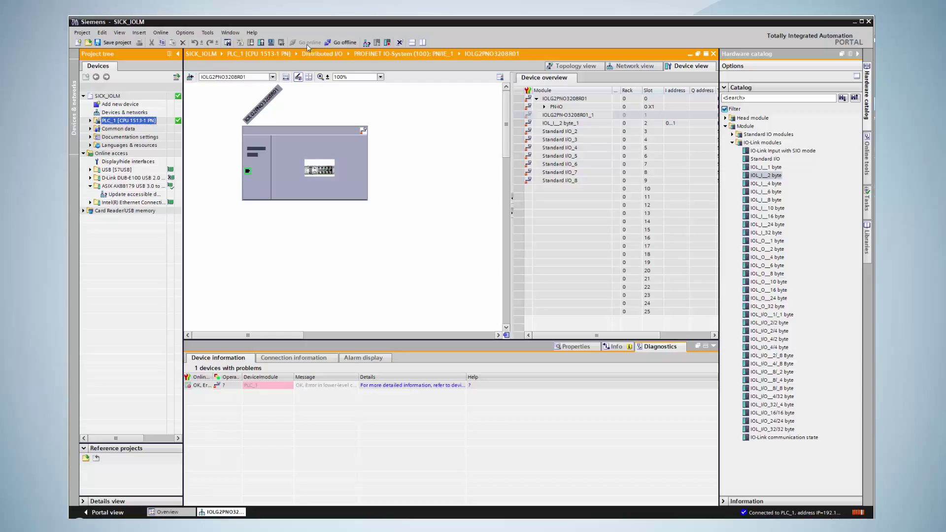
pyautogui.click(90, 120)
pyautogui.click(97, 243)
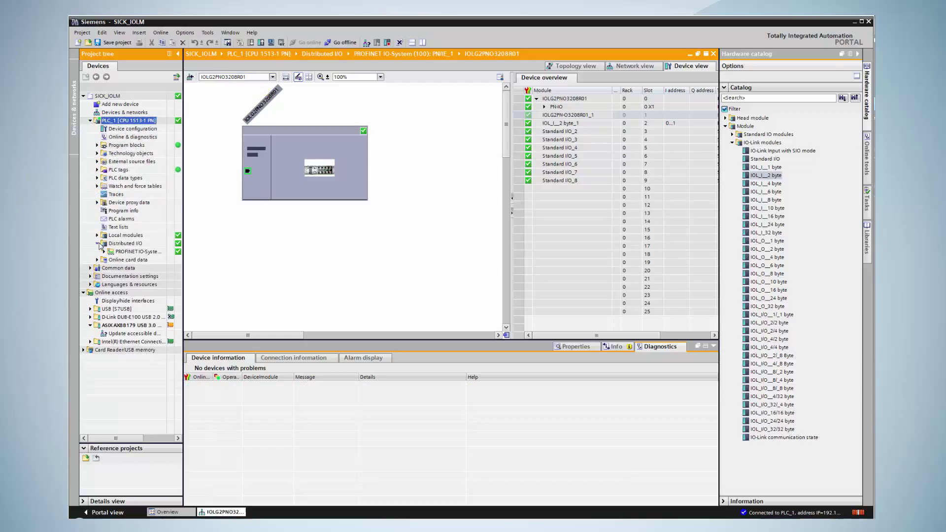
pyautogui.click(104, 252)
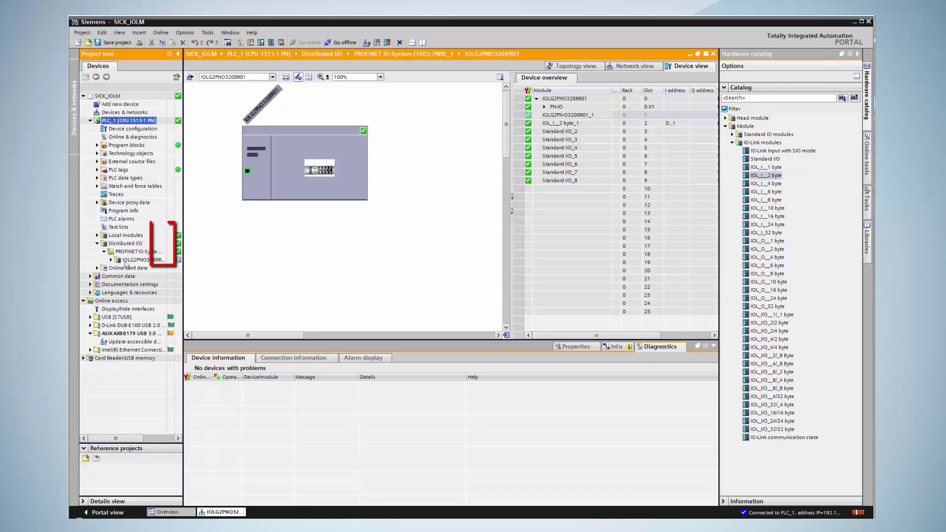
pyautogui.click(142, 259)
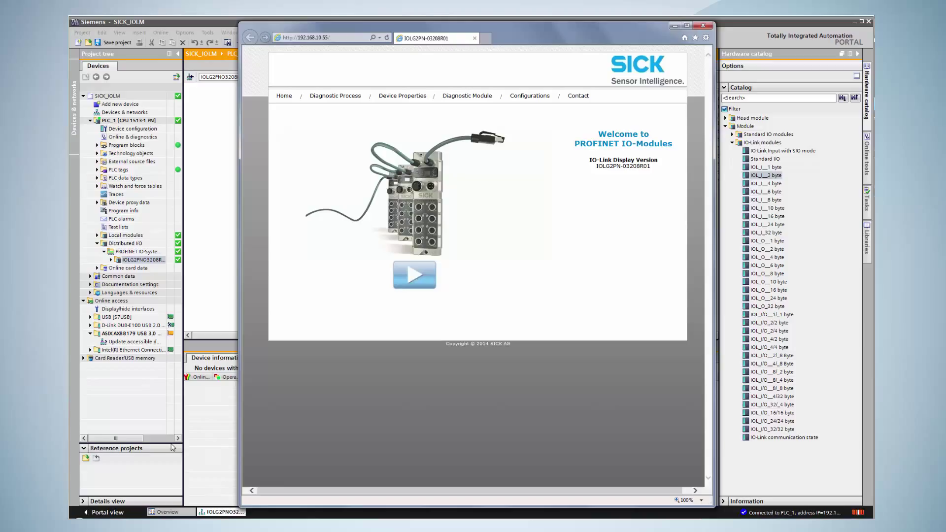
# Step: Show the Diagnostic Module page: supply voltages OK, no system or bus failure, Port 1 active
pyautogui.click(466, 97)
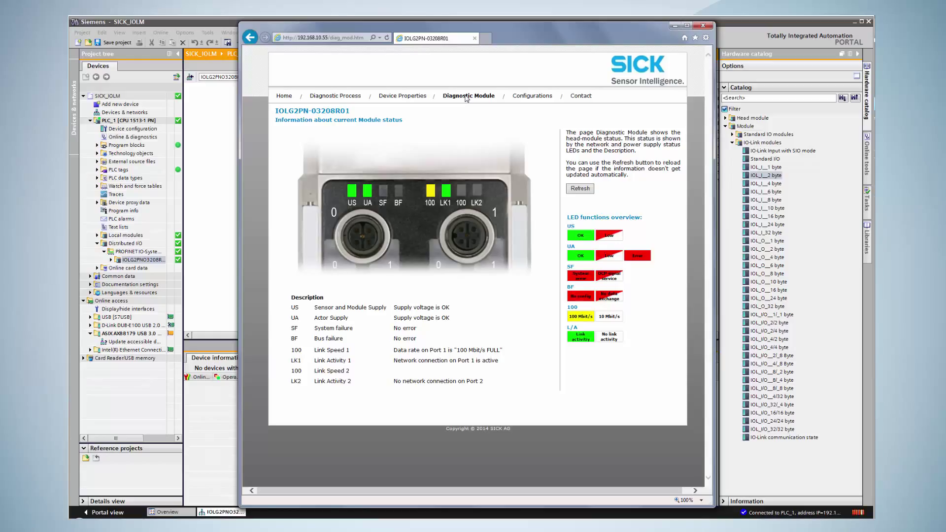
# Step: Read index 16 of the port 0 sensor (SICK AG), then show the Contact page
pyautogui.click(325, 98)
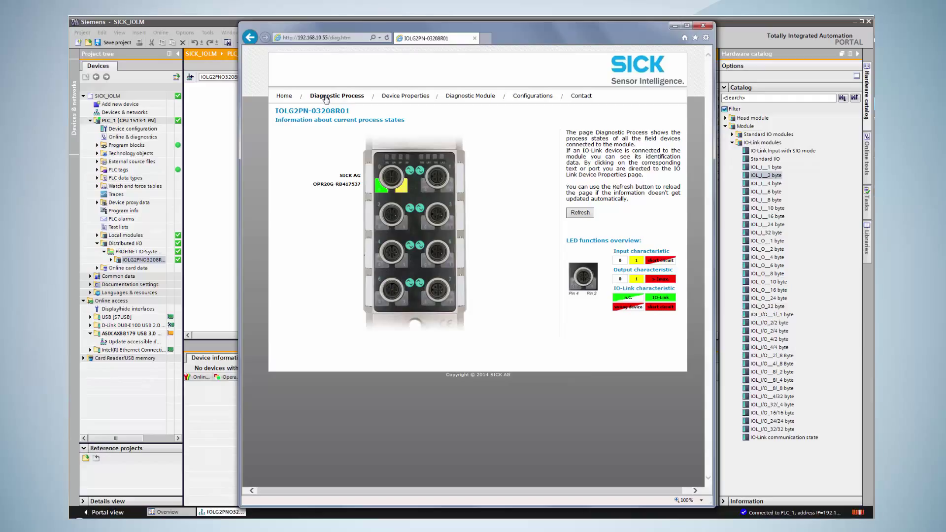
pyautogui.click(397, 99)
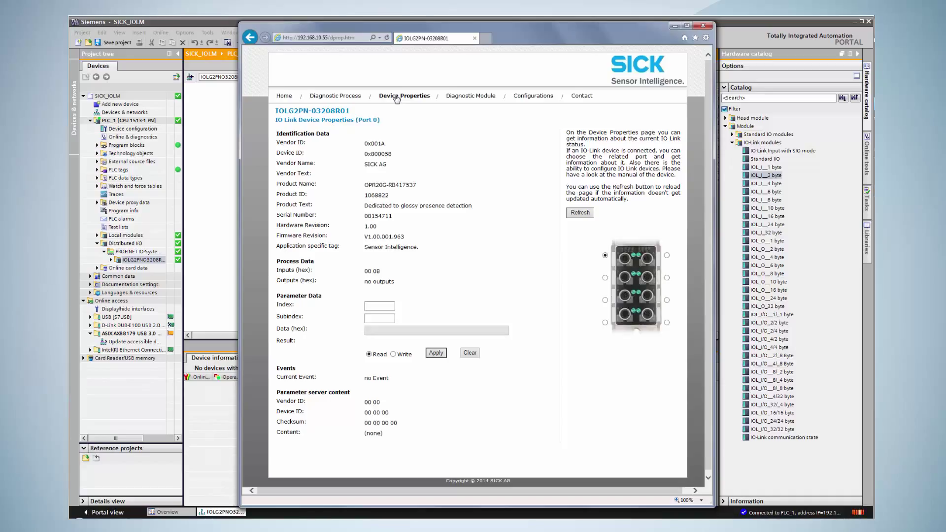
pyautogui.click(375, 305)
pyautogui.write('16')
pyautogui.click(430, 352)
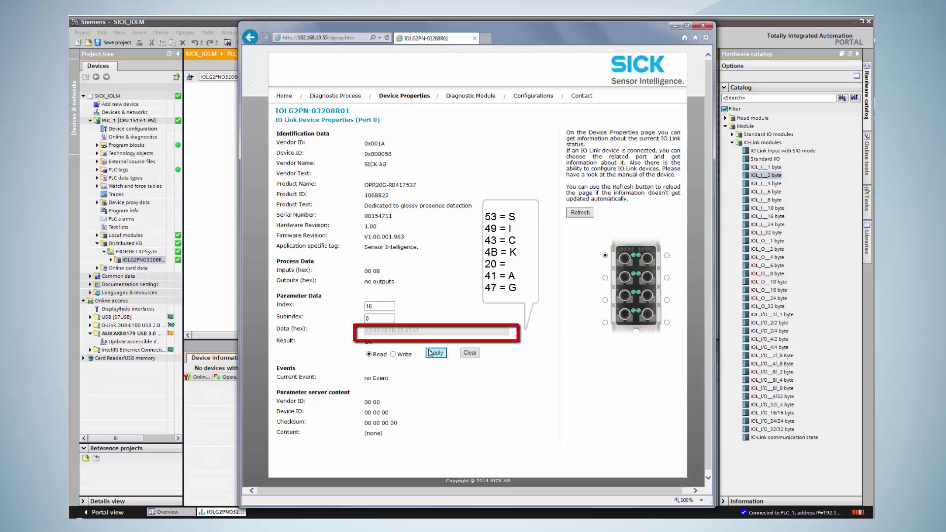
pyautogui.click(581, 97)
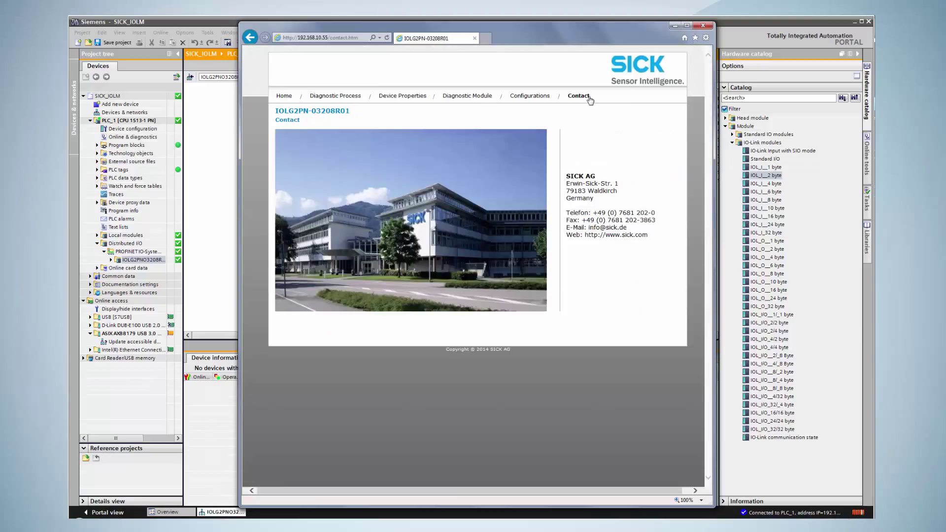